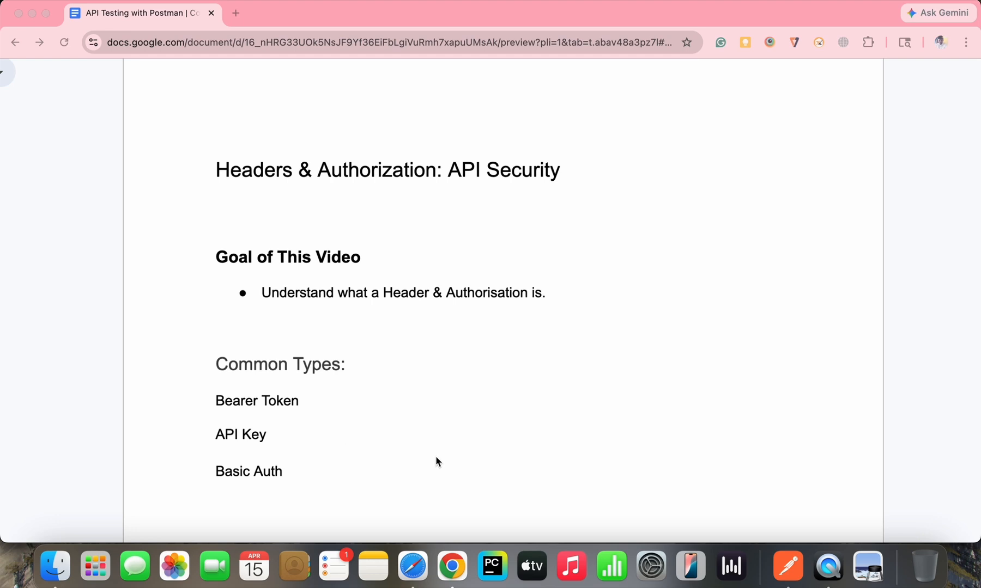
left_click(796, 555)
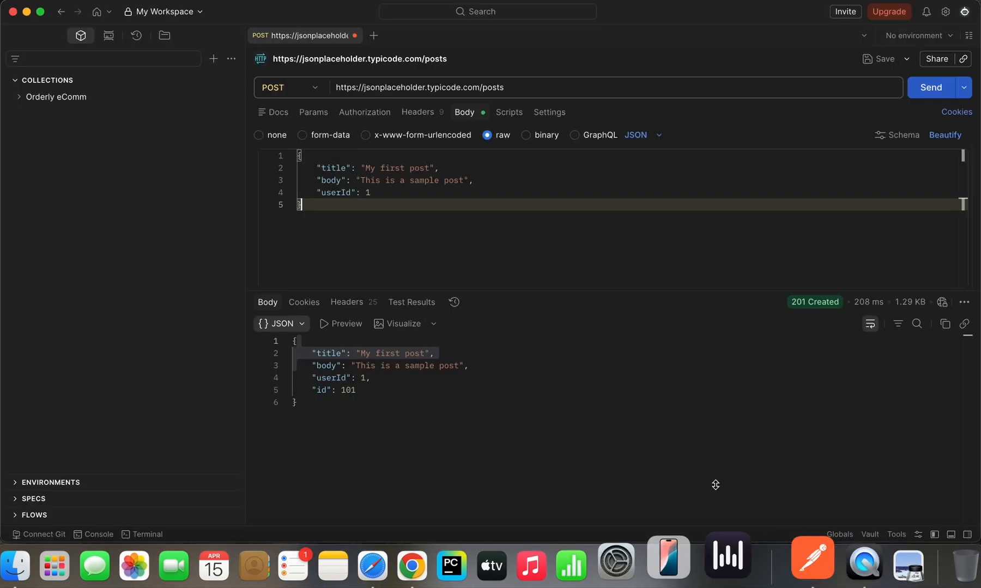
left_click(374, 36)
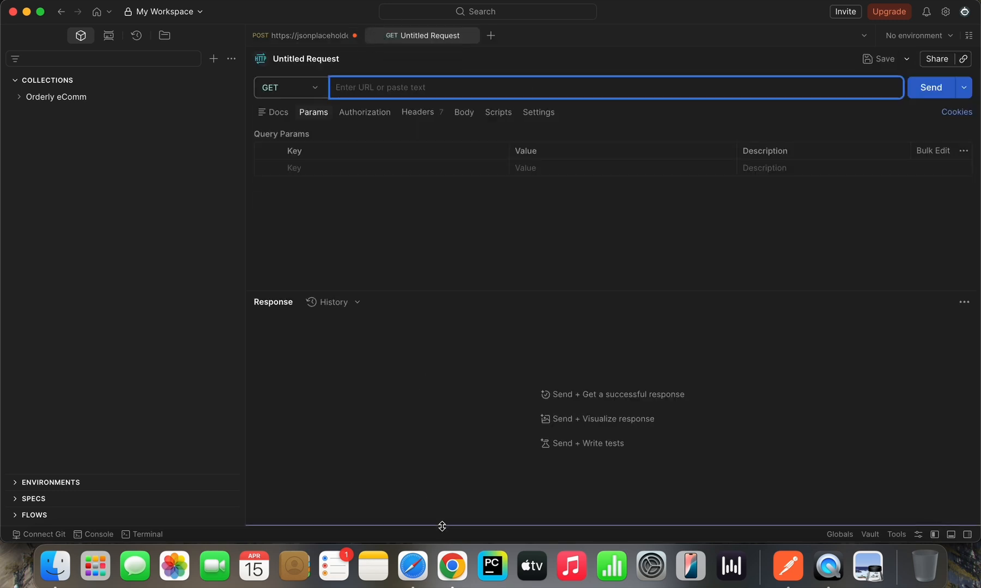
left_click(455, 569)
scroll(389, 343, "down", 10)
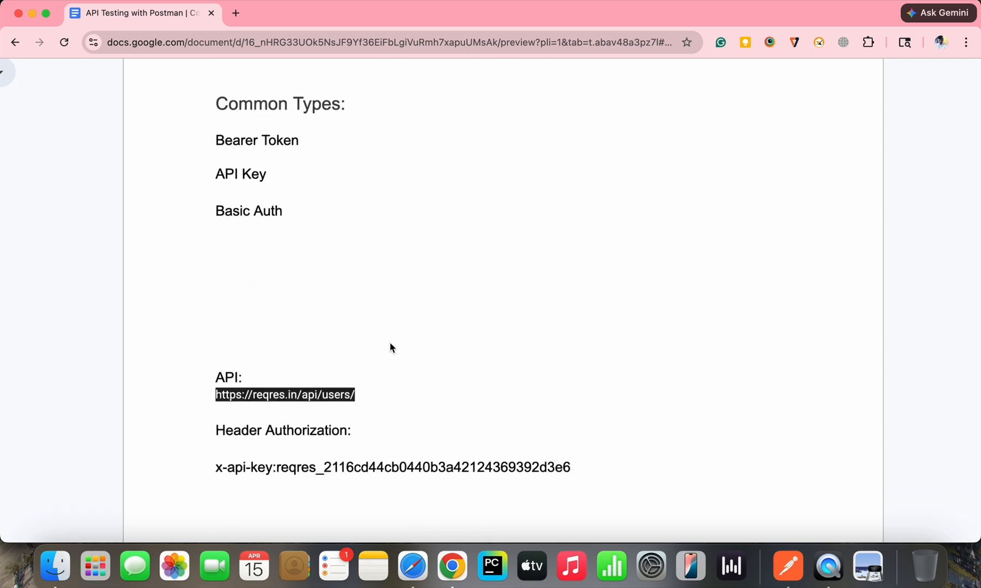
scroll(390, 344, "down", 1)
left_click_drag(213, 236, 352, 243)
key("super+c")
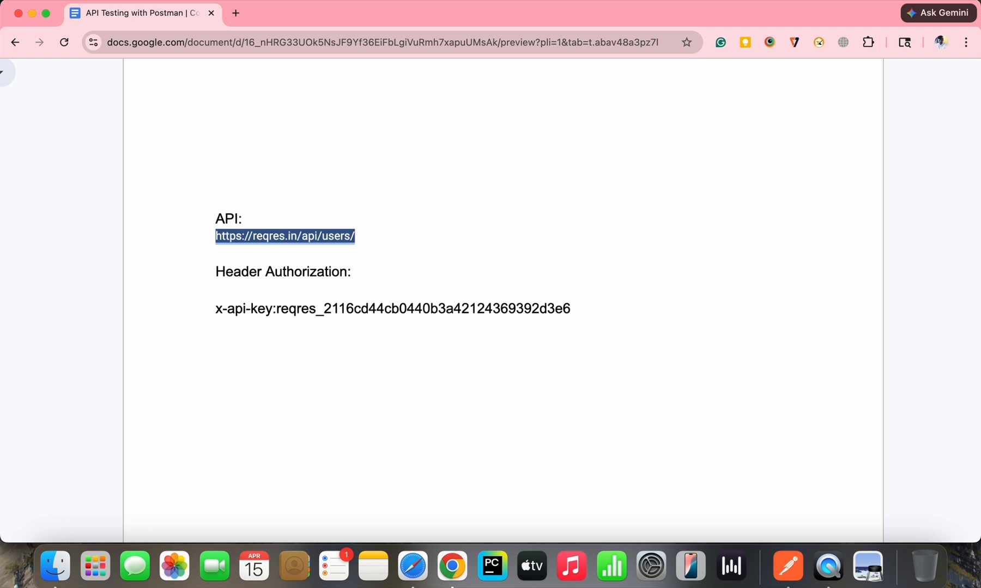
key("super+Tab")
left_click(368, 97)
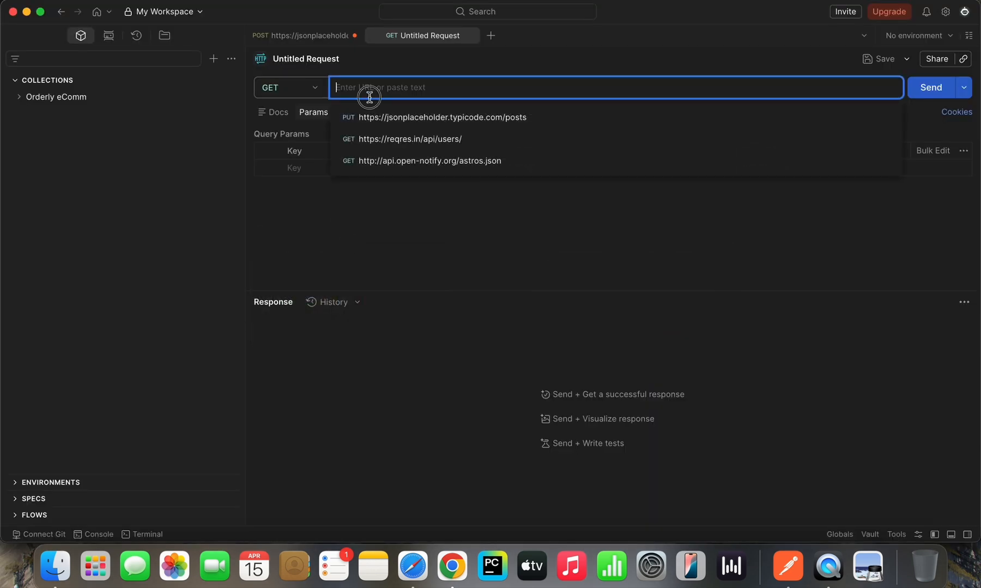
key("super+v")
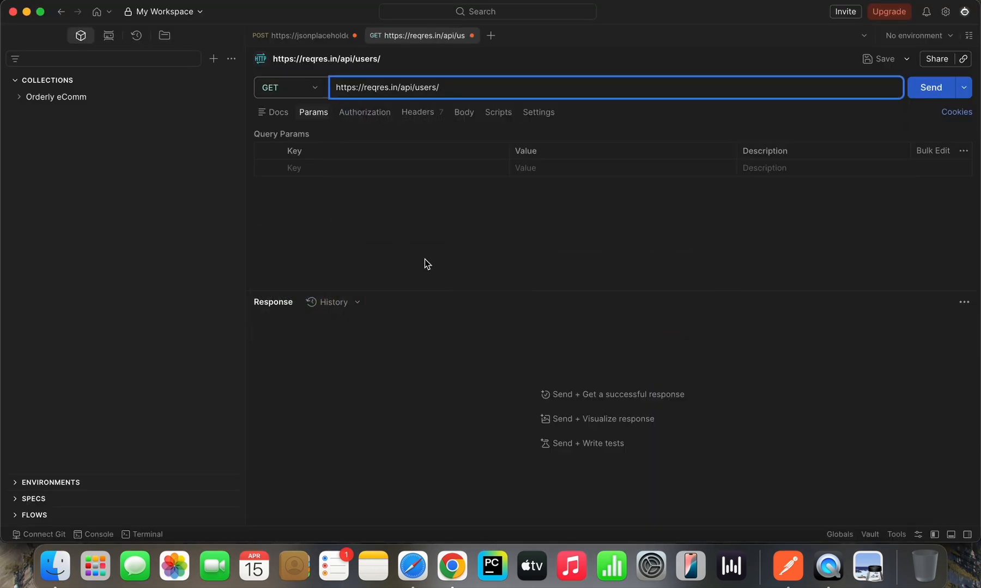
- Send the GET request with No Auth and inspect the error, message and status code of the response
key("super+Tab")
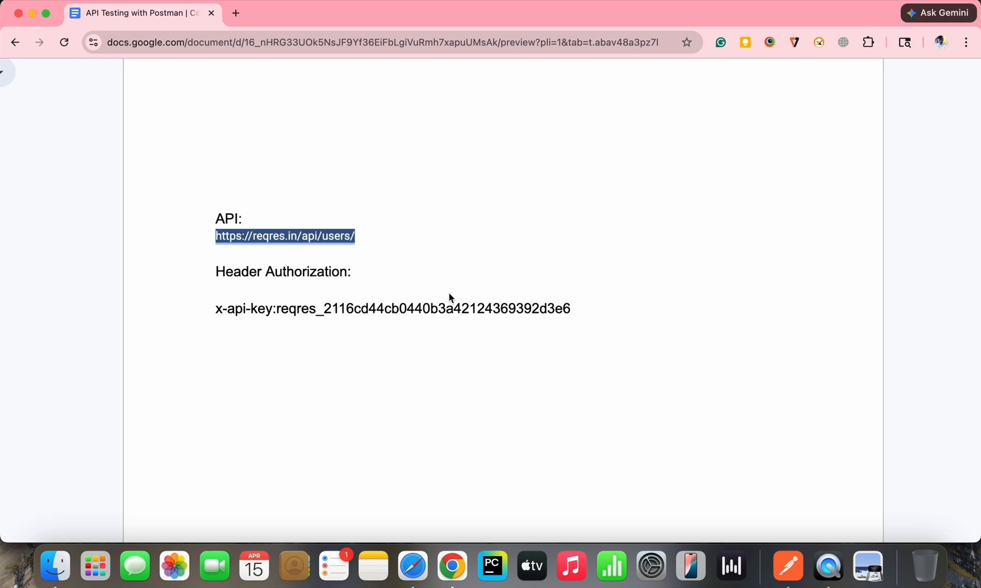
key("super+Tab")
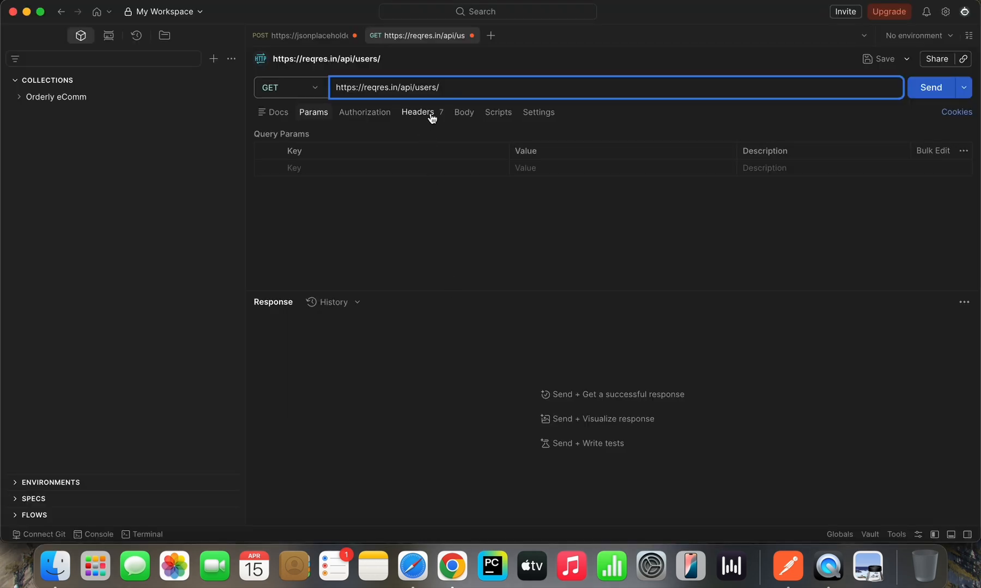
left_click(431, 117)
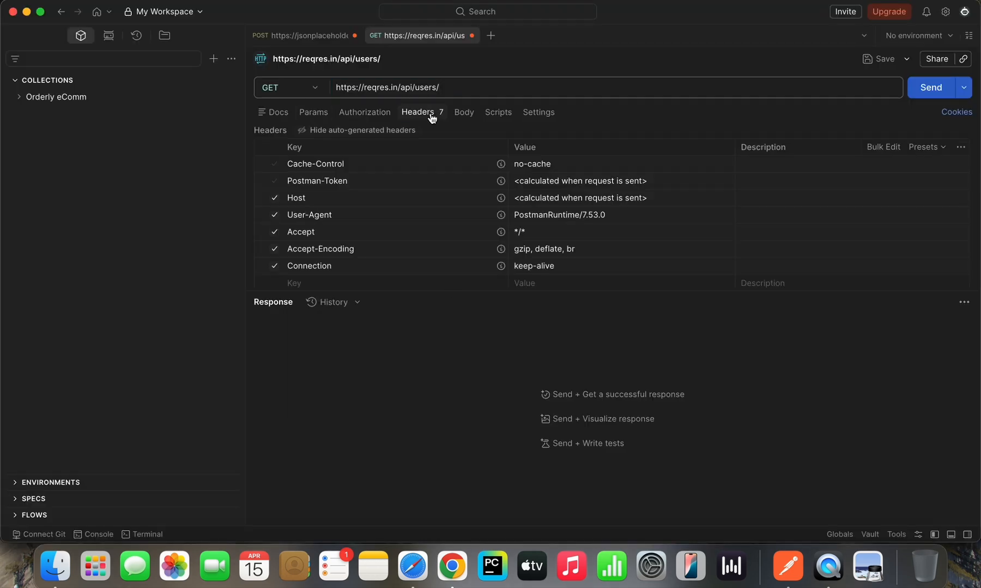
left_click(363, 112)
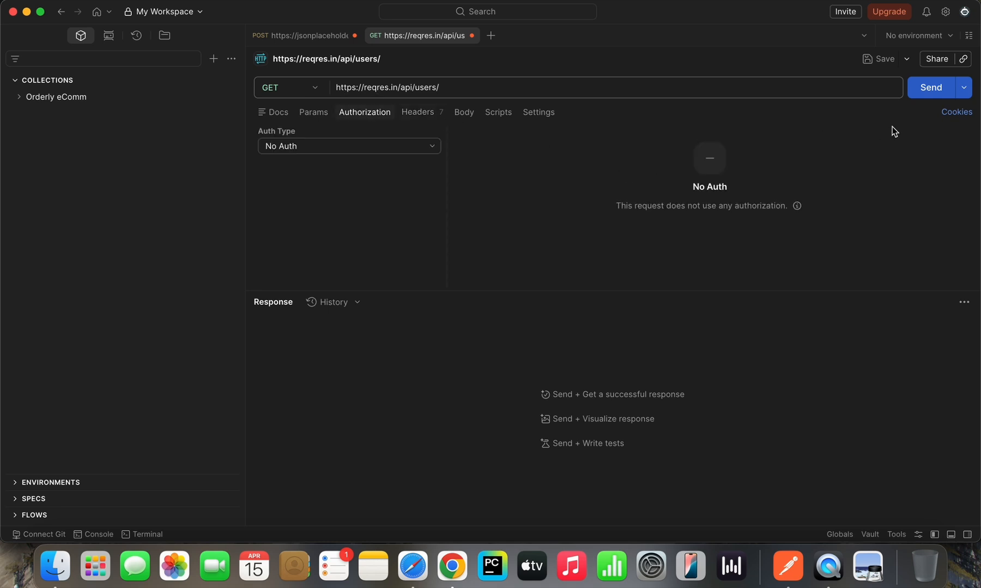
left_click(931, 89)
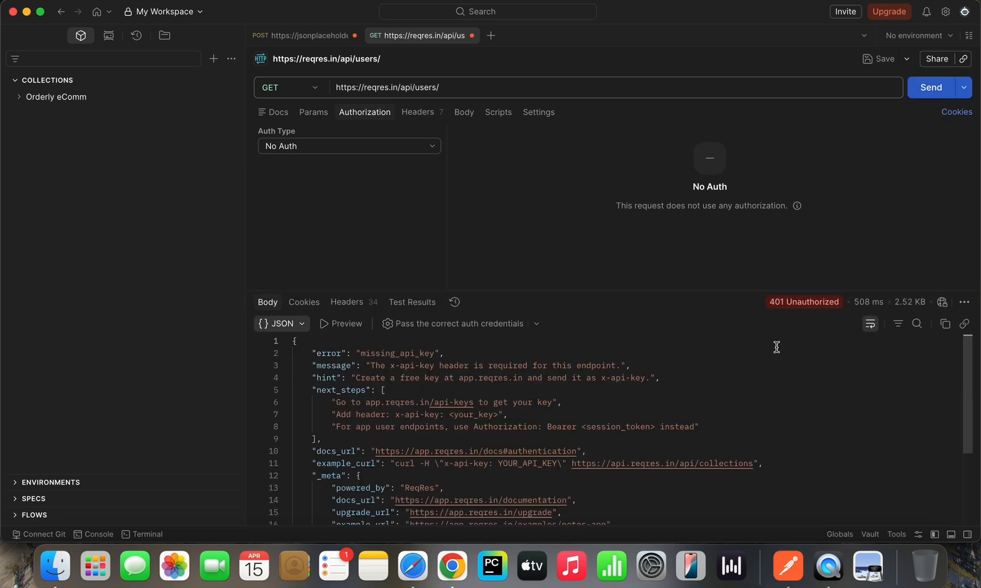
left_click_drag(315, 353, 442, 361)
left_click(419, 365)
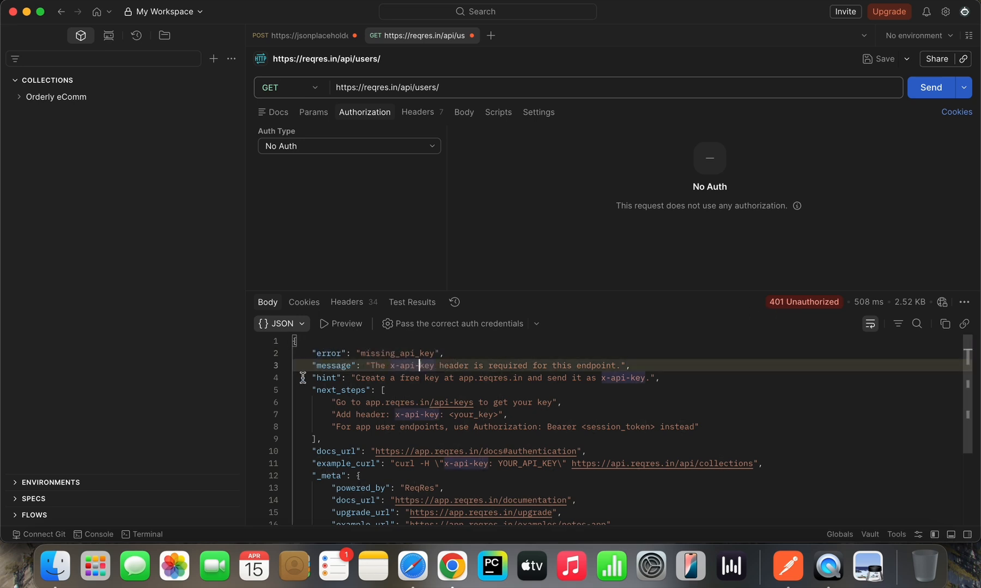
mouse_move(778, 310)
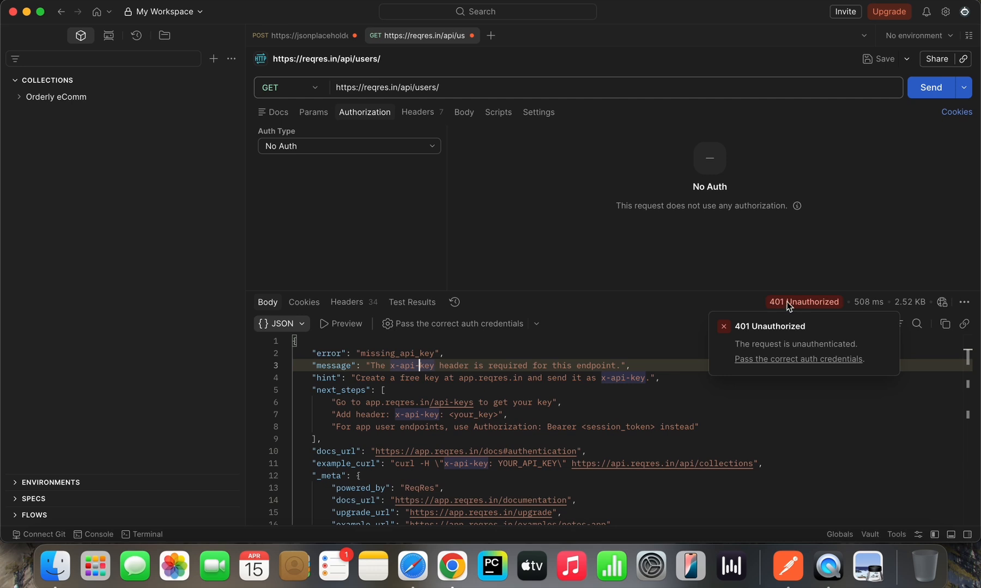
left_click(613, 225)
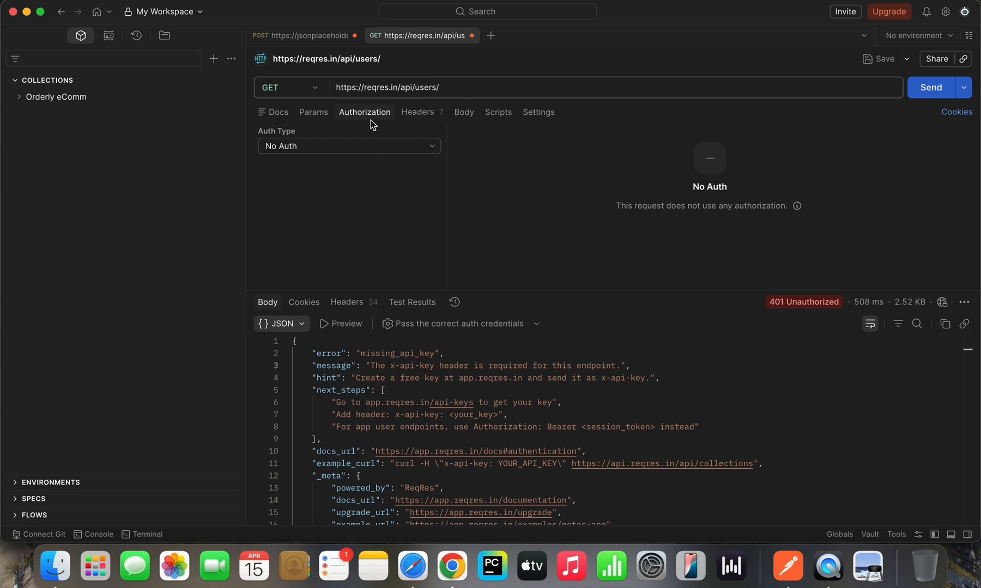
- Switch the request's authorization type to Basic Auth and look at its username and password fields
left_click(380, 151)
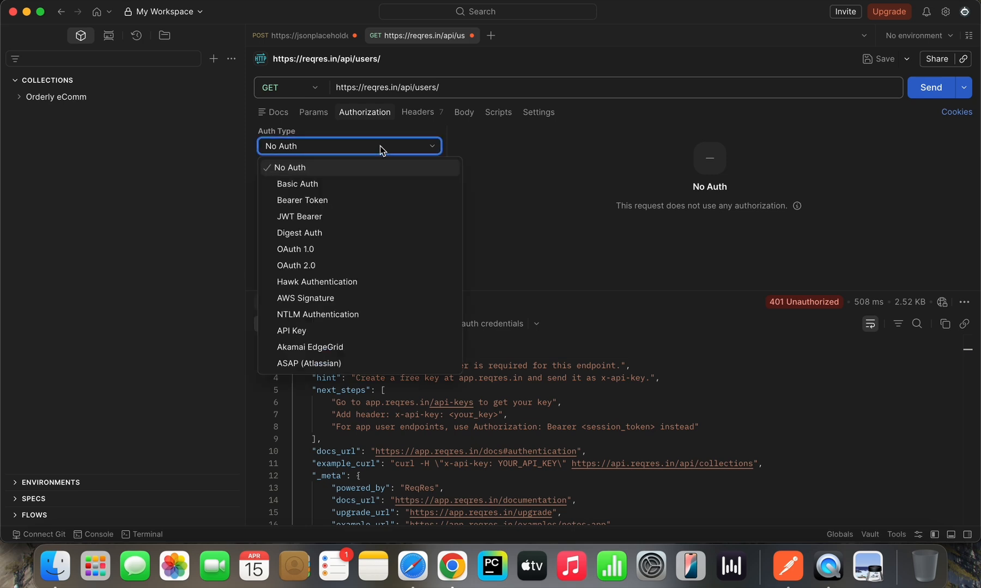
left_click(304, 169)
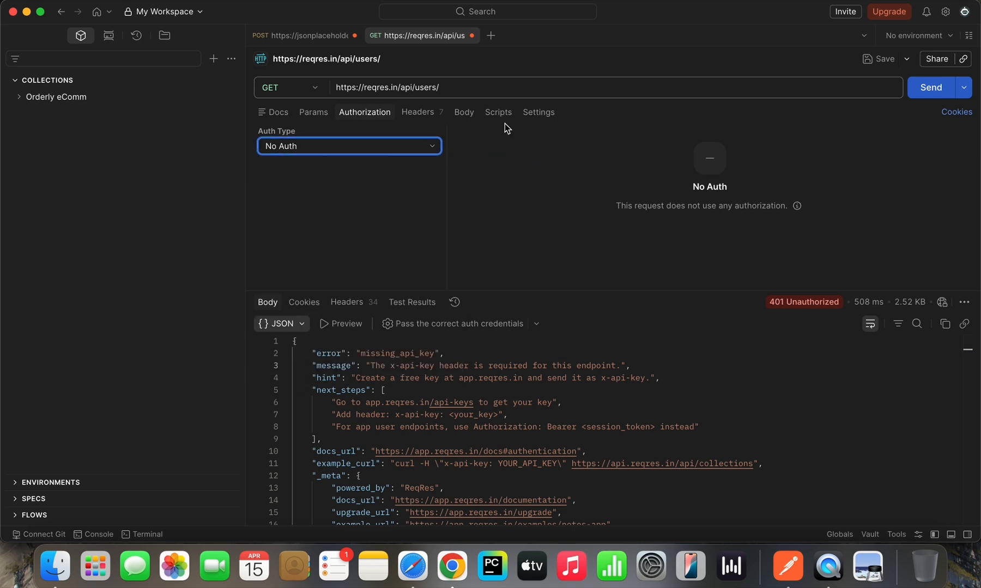
left_click(429, 147)
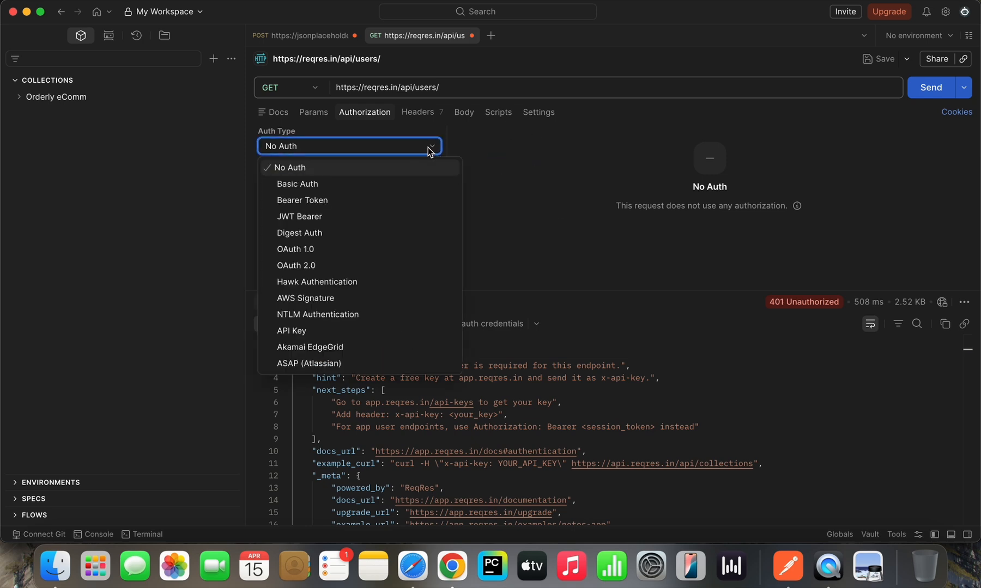
left_click(303, 184)
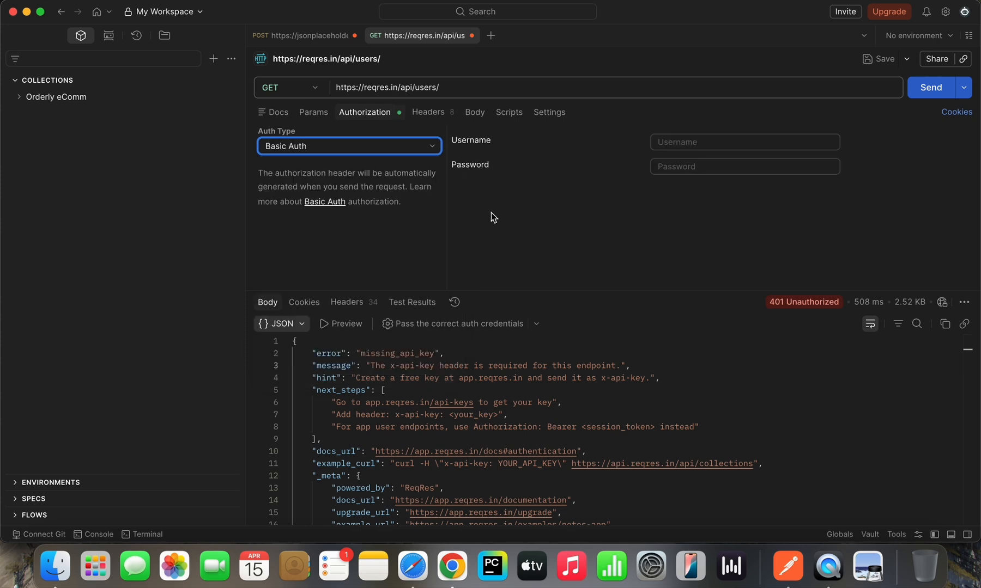
left_click_drag(454, 141, 490, 142)
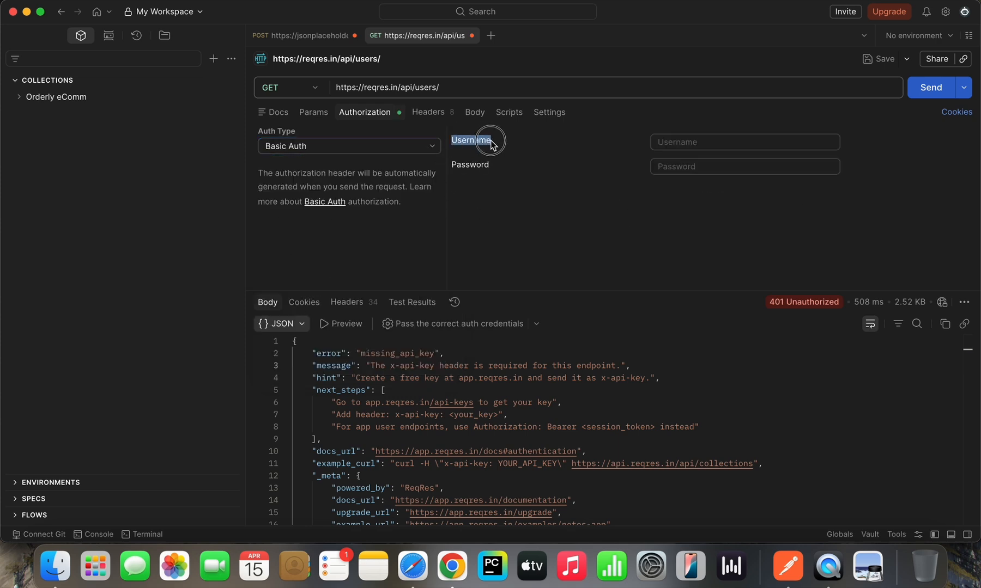
left_click(678, 154)
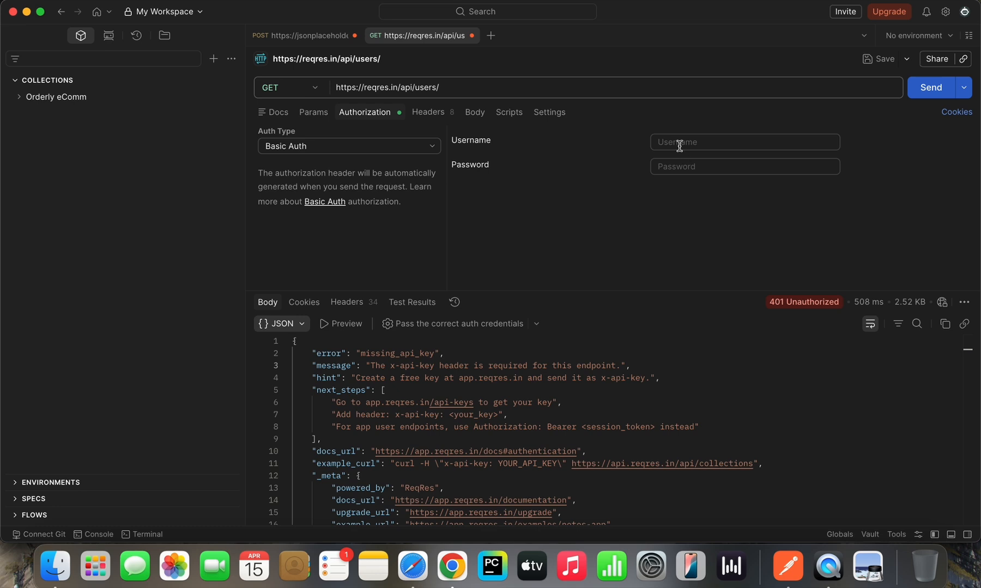
left_click(675, 163)
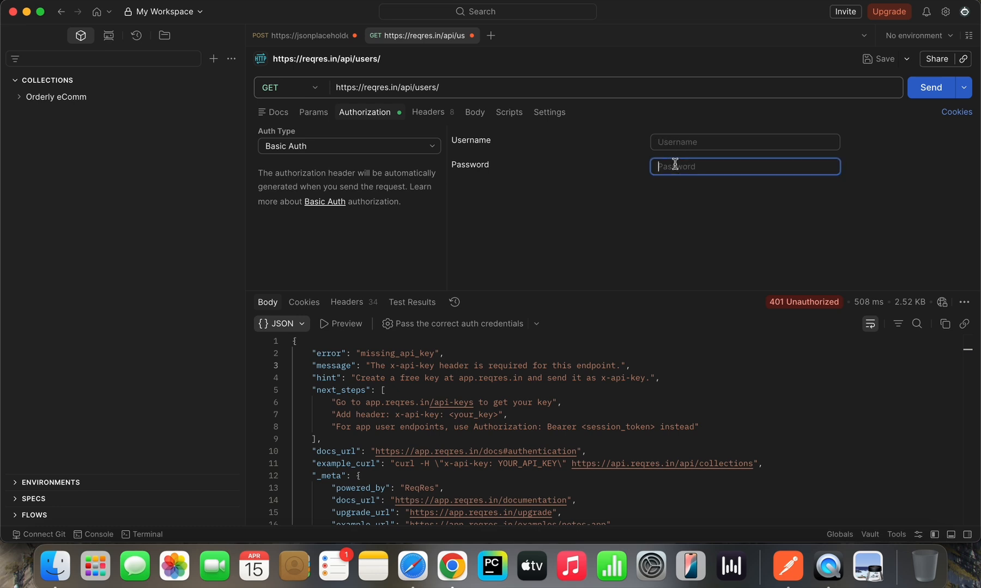
- Switch the request's authorization type to Bearer Token and look at its token field
left_click(416, 153)
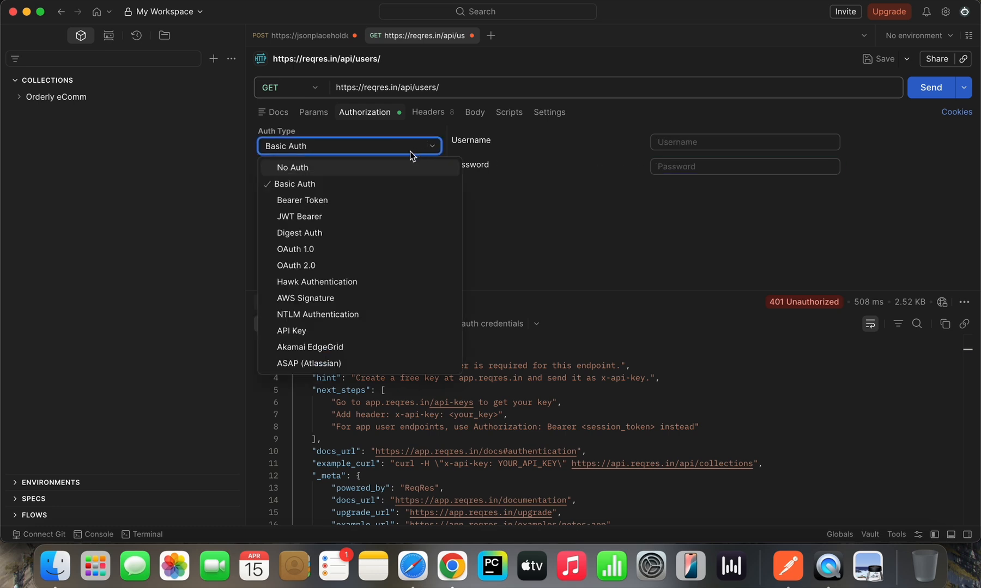
left_click(334, 200)
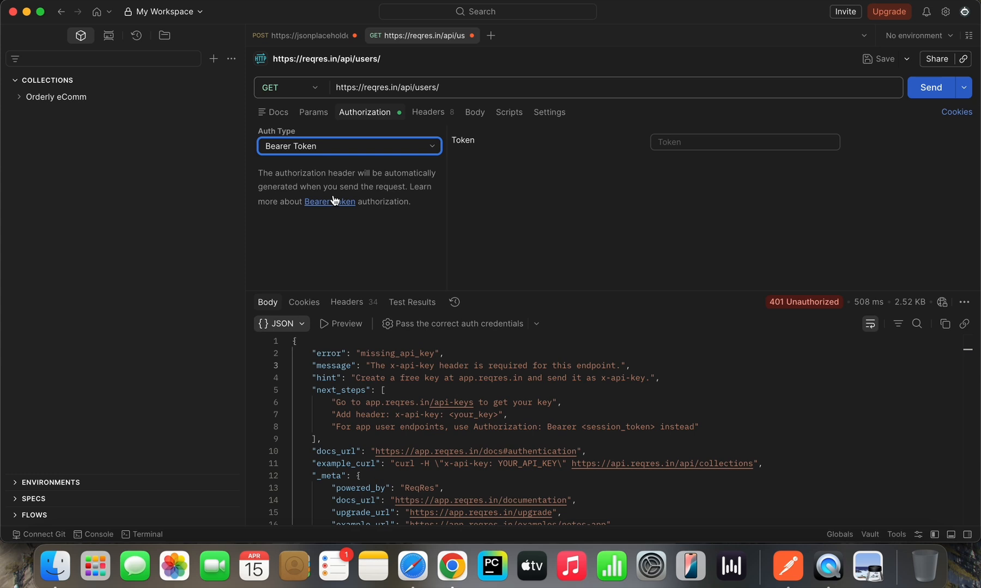
left_click(664, 150)
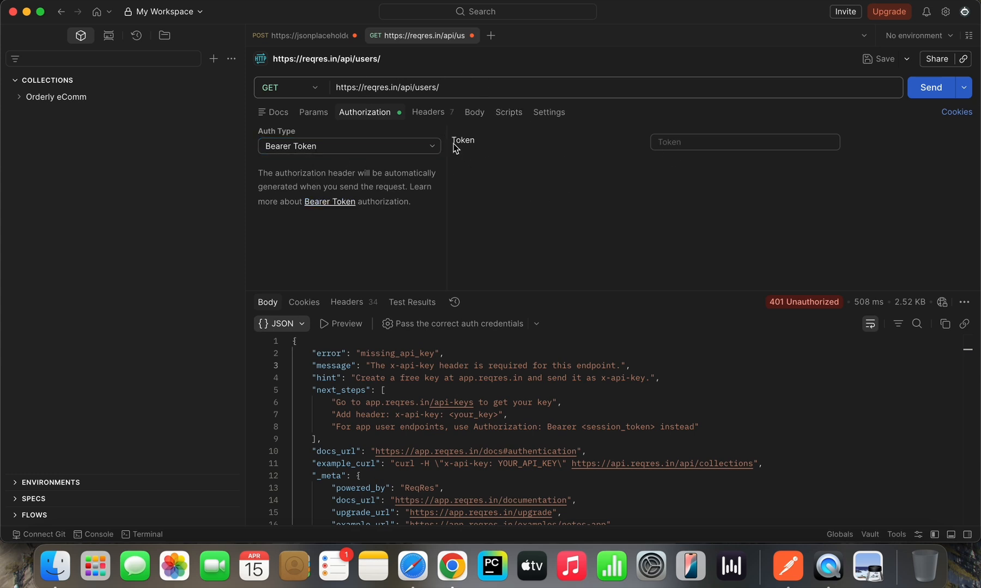
left_click_drag(454, 143, 474, 145)
left_click(483, 156)
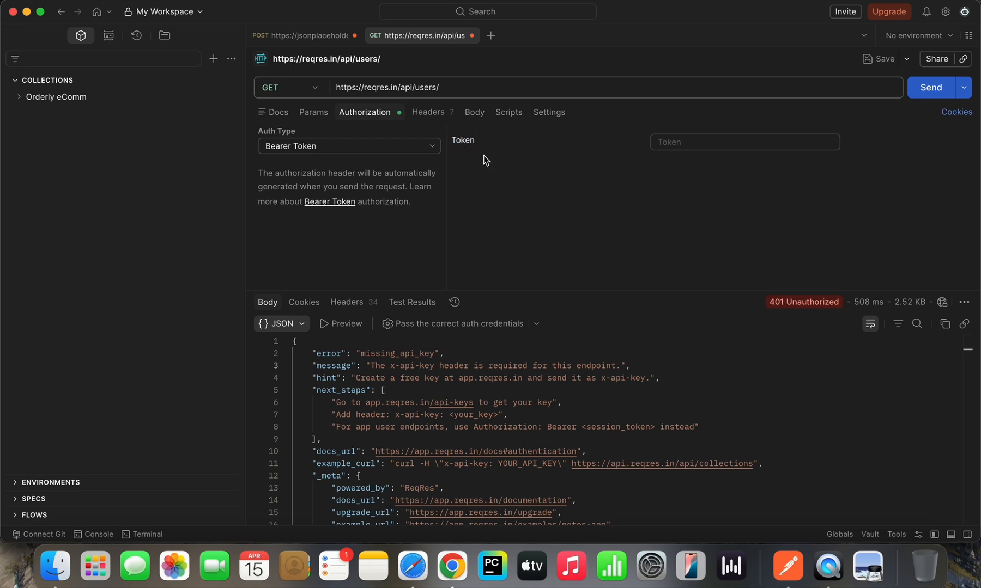
left_click(683, 144)
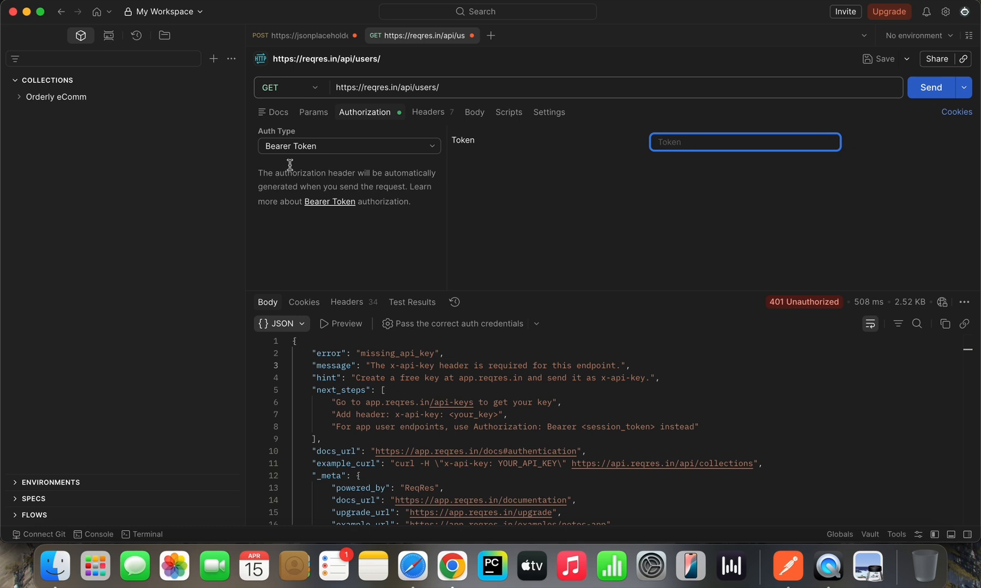
- Set the request's authorization type back to No Auth
left_click(434, 150)
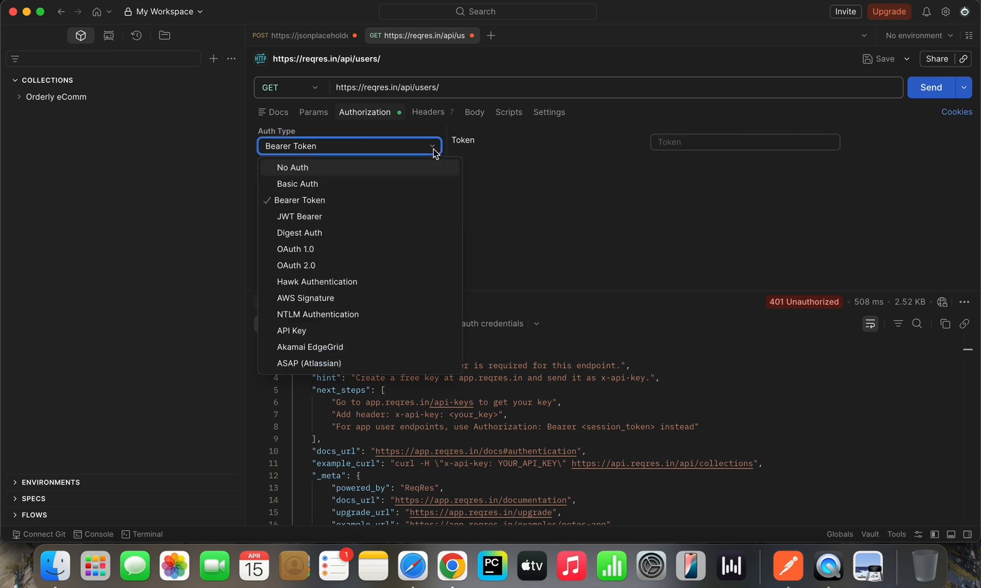
left_click(374, 151)
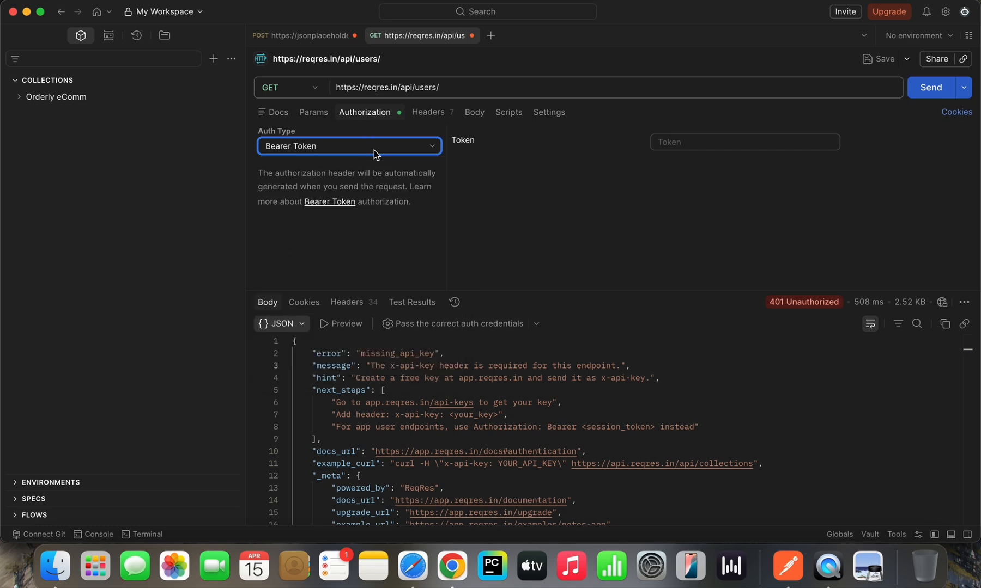
left_click(373, 150)
left_click(318, 170)
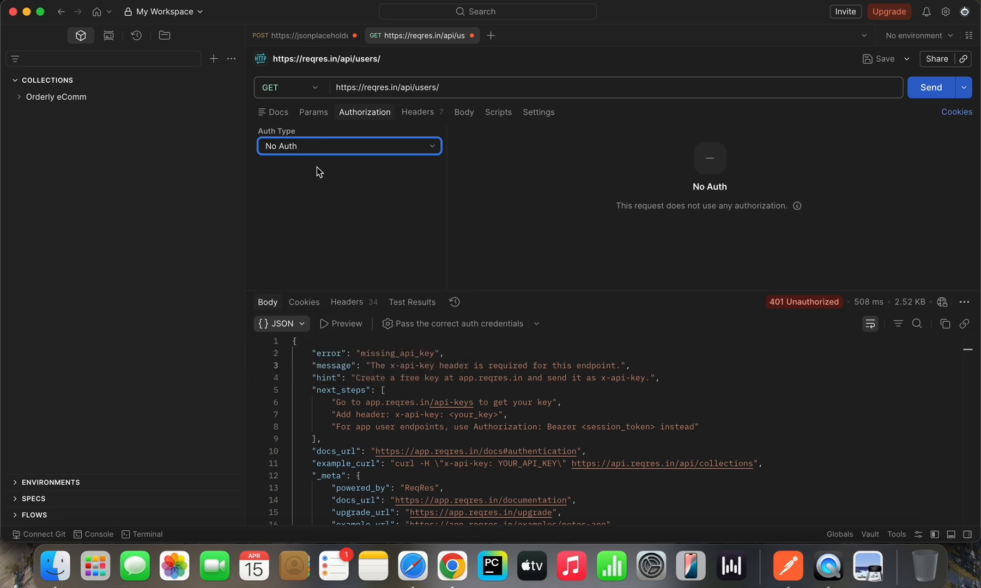
- Show the request's headers and hide the auto-generated ones
left_click(430, 114)
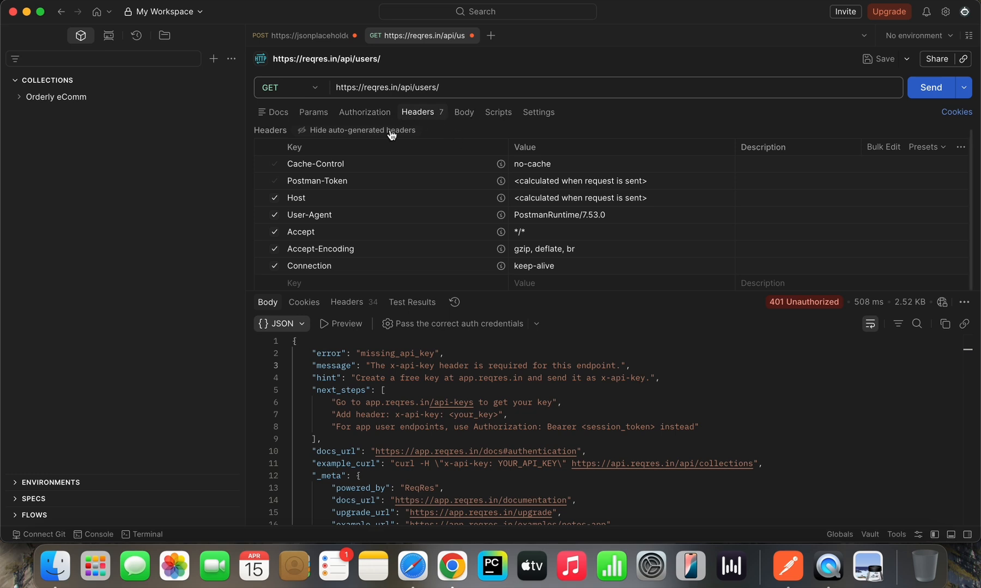
left_click(357, 136)
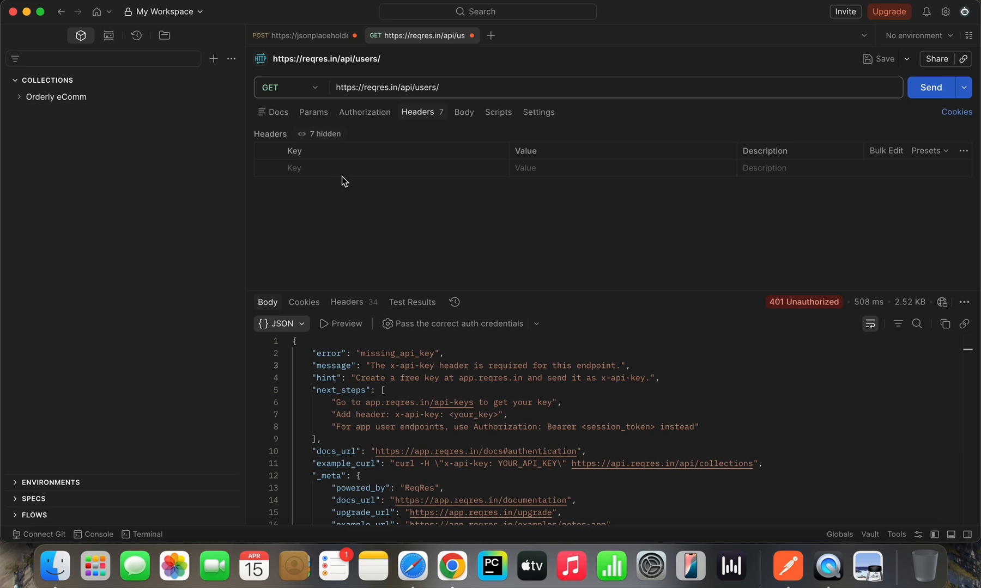
- Switch to the Google Docs page in Chrome and copy the whole x-api-key header line under Header Authorization
key("super+Tab")
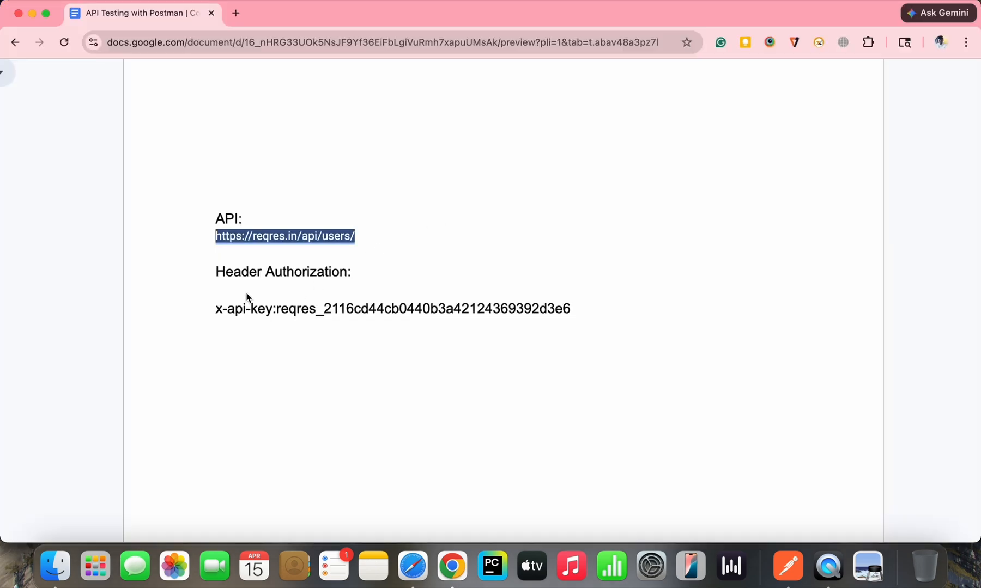
triple_click(217, 313)
key("super+c")
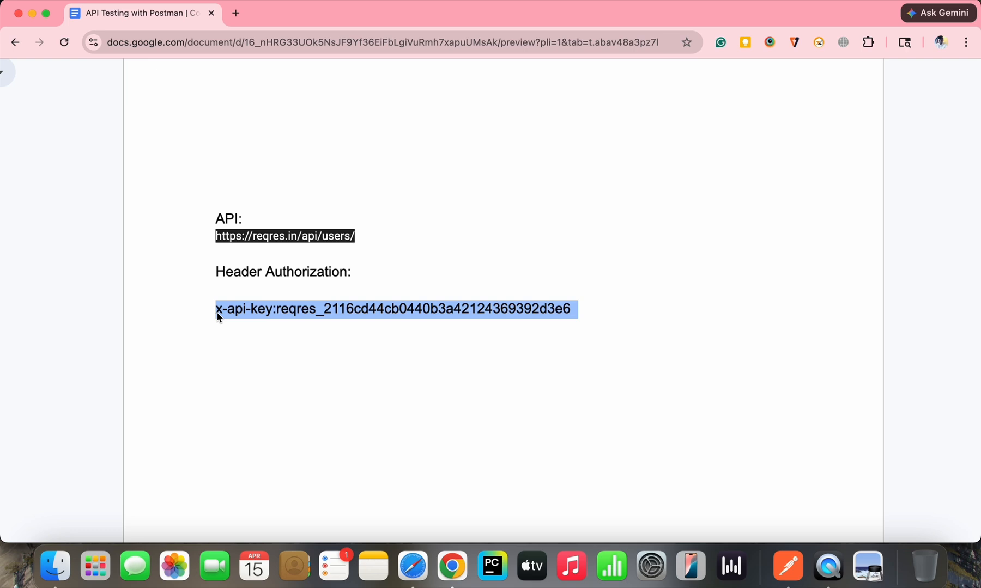
- Switch to Postman, paste the x-api-key header with its API key in bulk edit mode, and return to the key-value view
key("super+Tab")
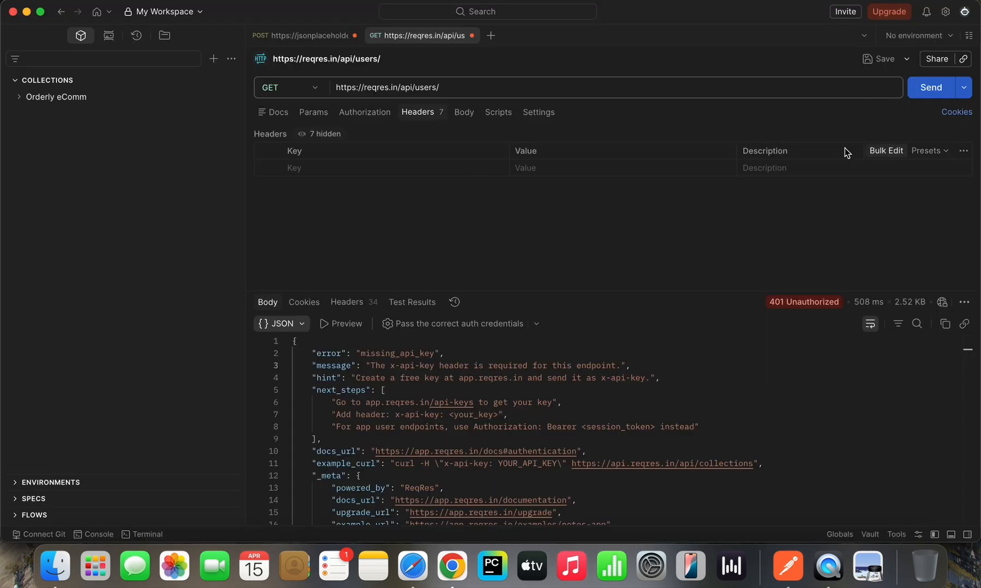
left_click(391, 168)
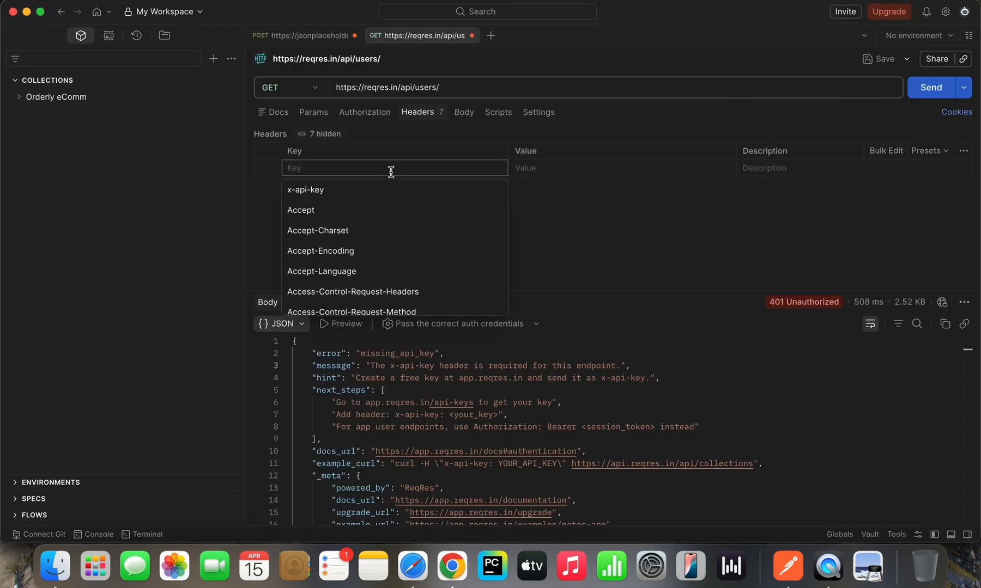
left_click(540, 169)
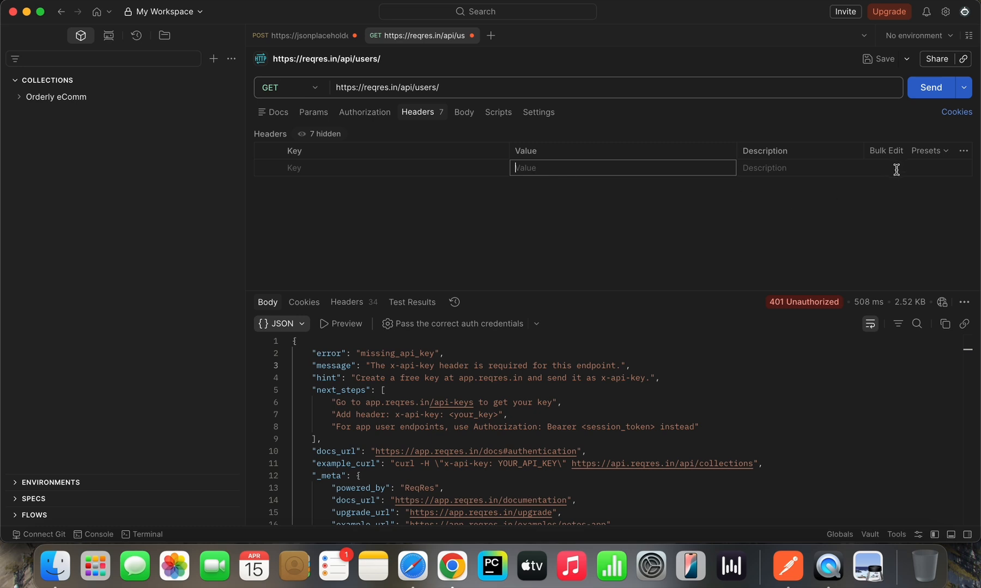
left_click(886, 151)
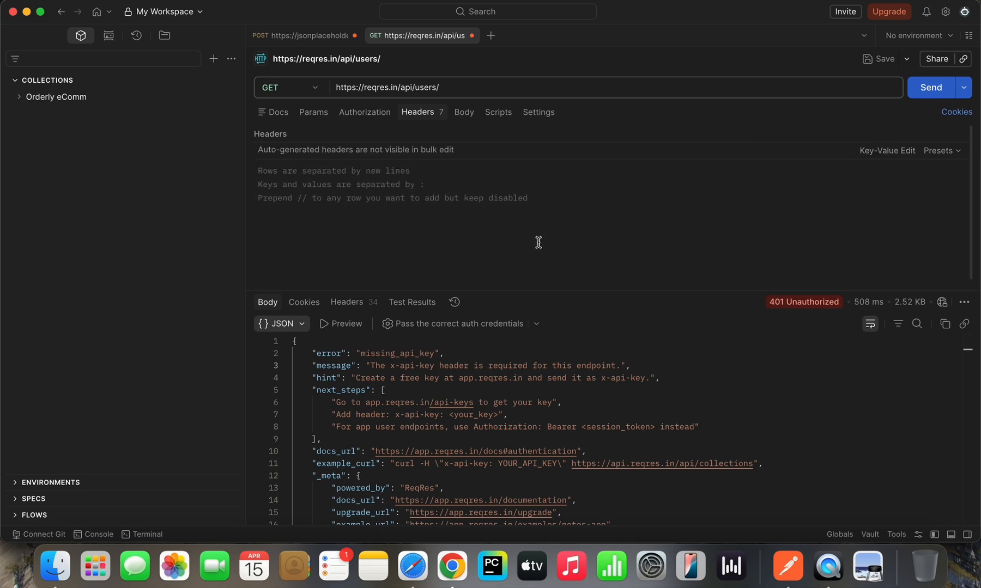
key("super+v")
left_click(306, 174)
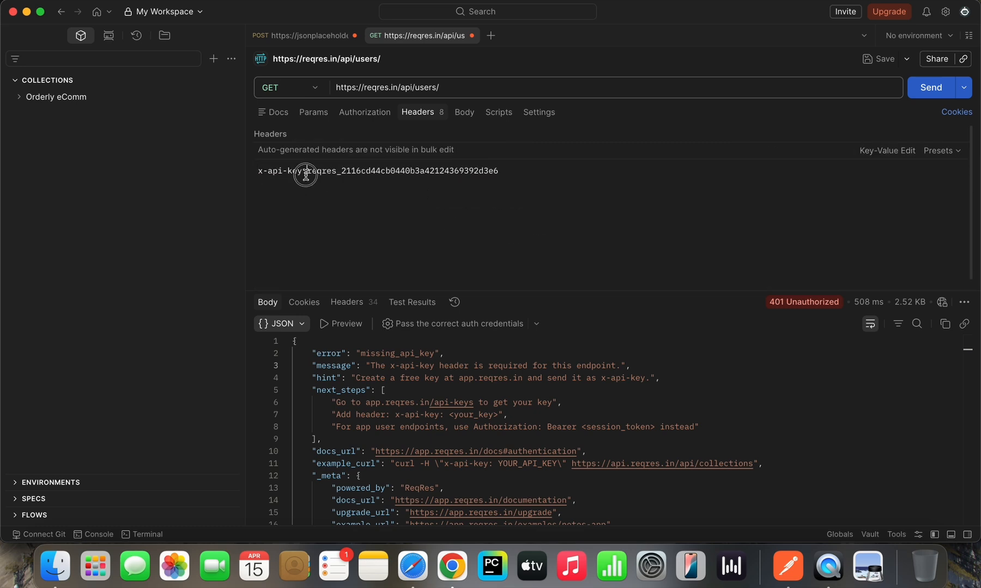
left_click_drag(305, 175, 258, 172)
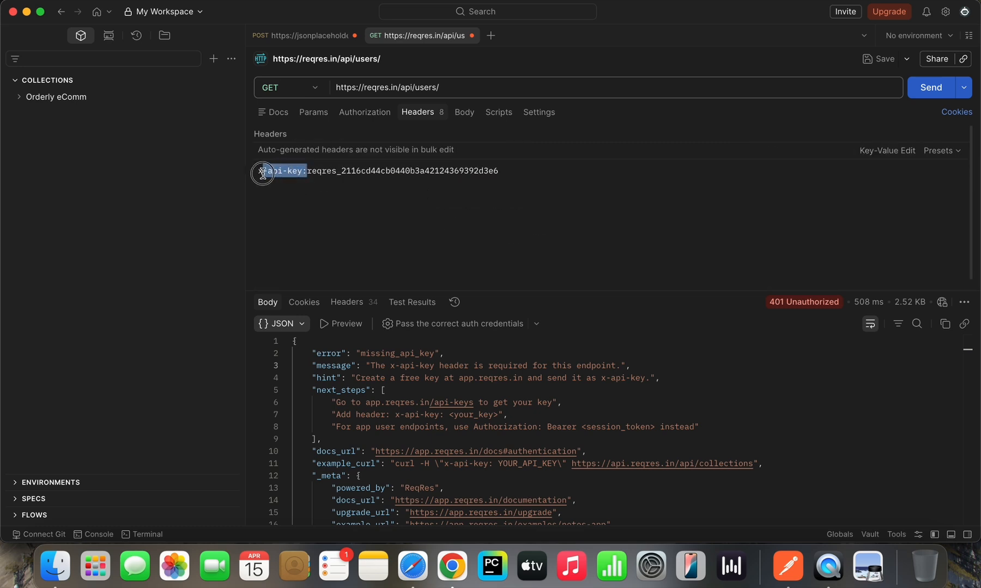
left_click(305, 181)
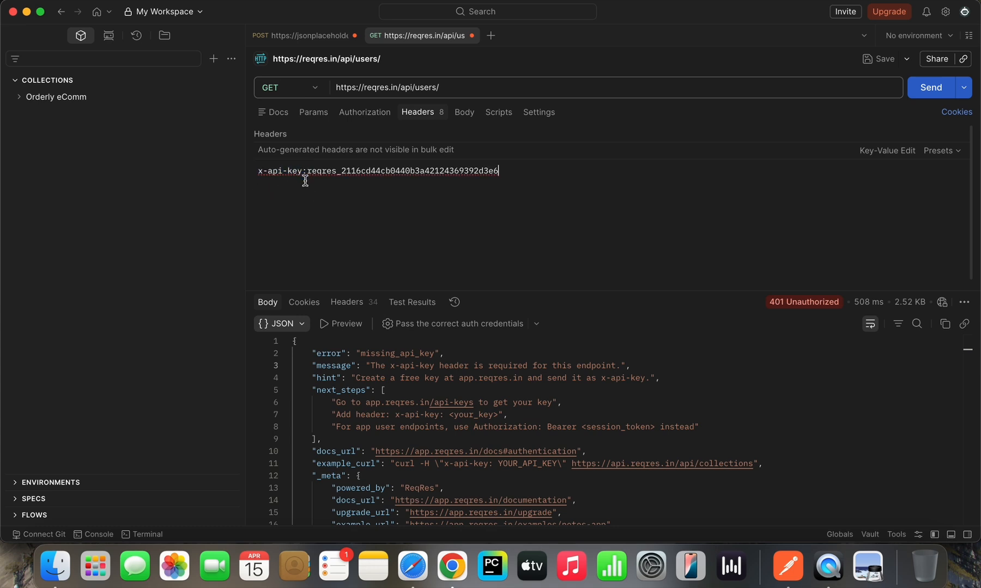
left_click_drag(306, 179, 536, 166)
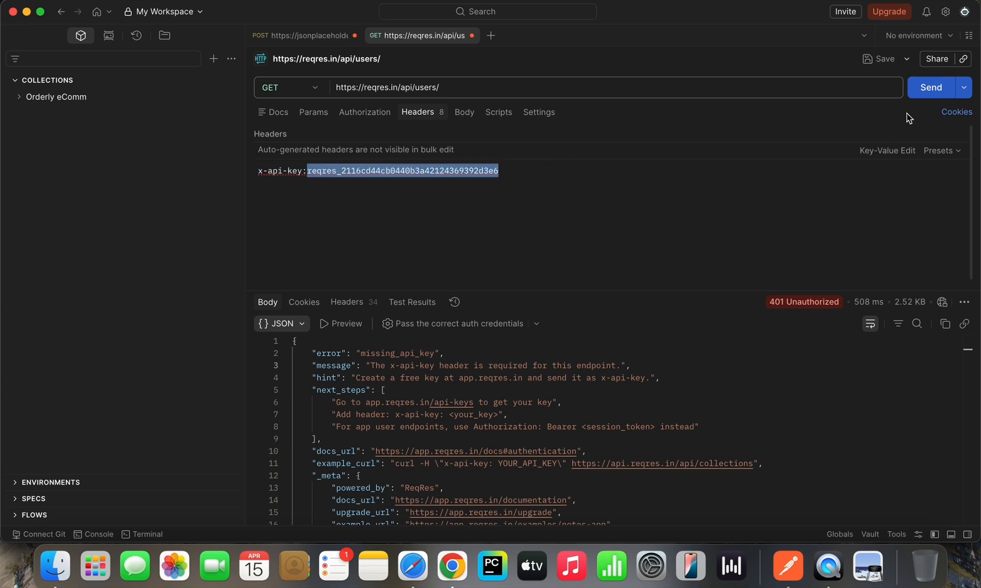
left_click(884, 150)
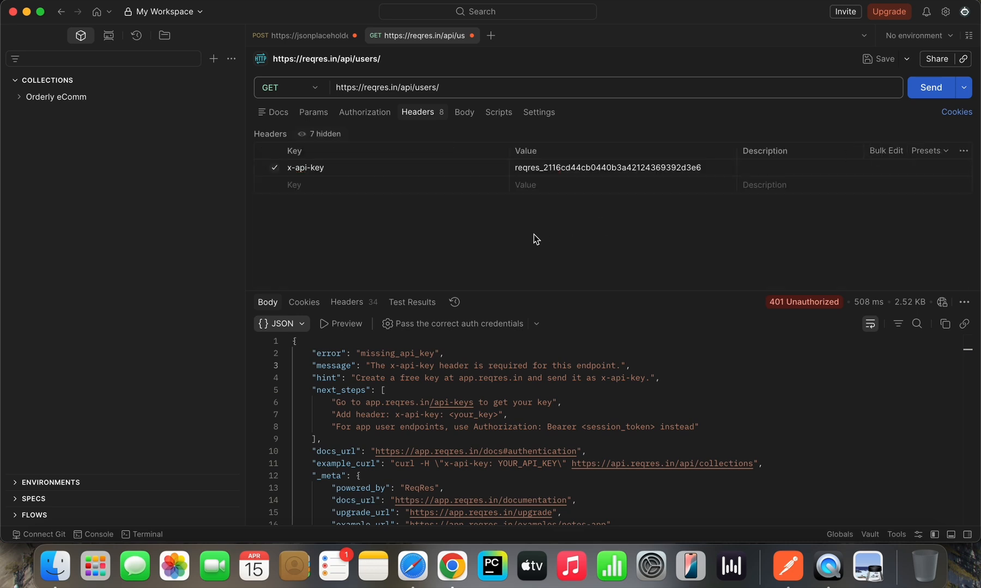
- Look over the value and key cells of the x-api-key header row
left_click(514, 167)
left_click_drag(515, 168, 646, 168)
double_click(534, 167)
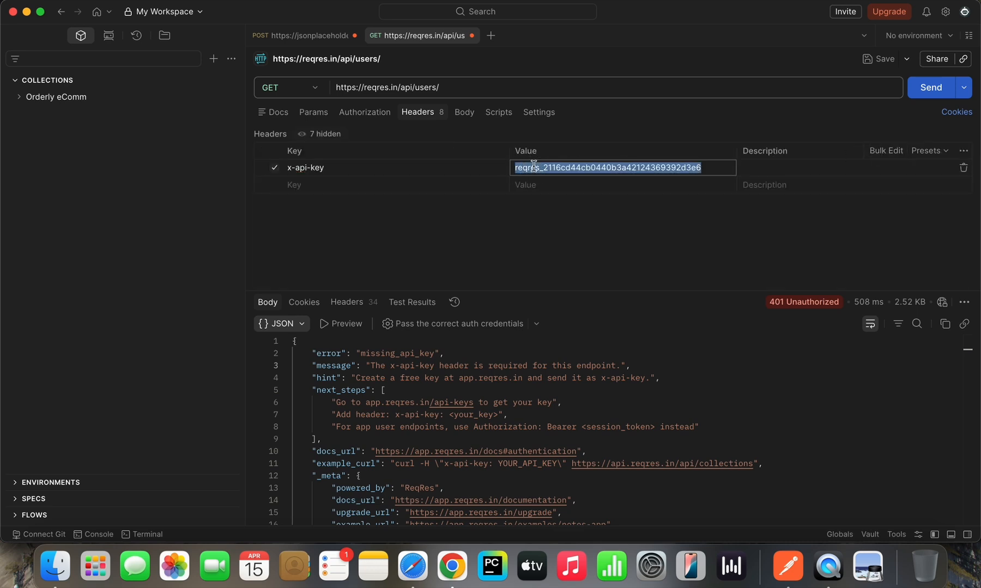
left_click(368, 165)
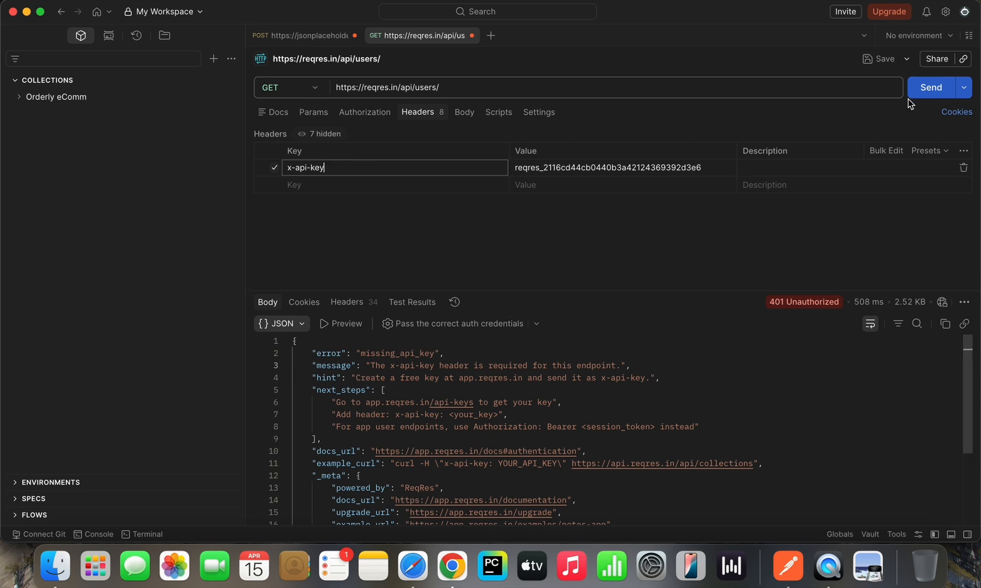
- Send the GET request with the x-api-key header and examine the paging fields and user records in the response body
left_click(935, 90)
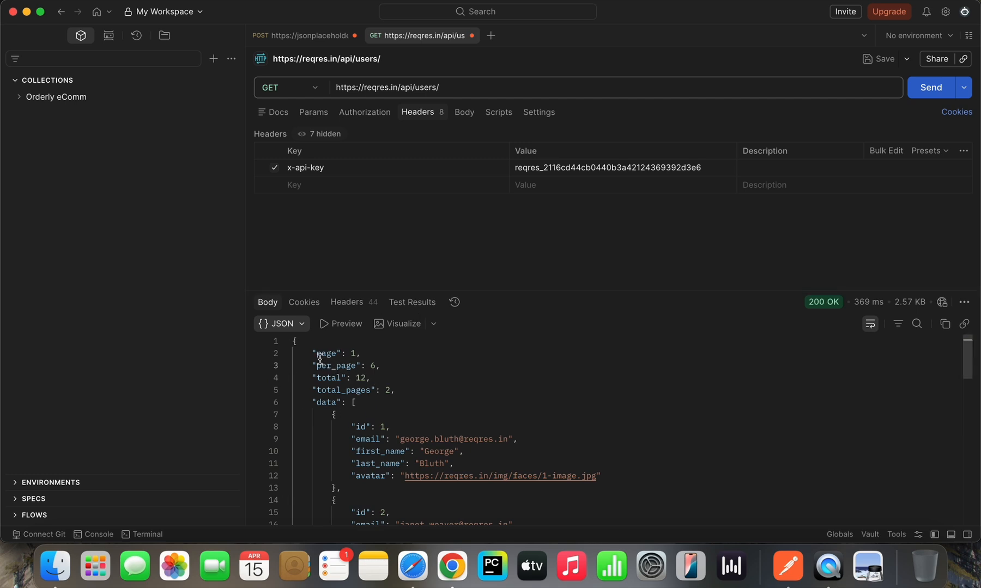
scroll(502, 435, "down", 1)
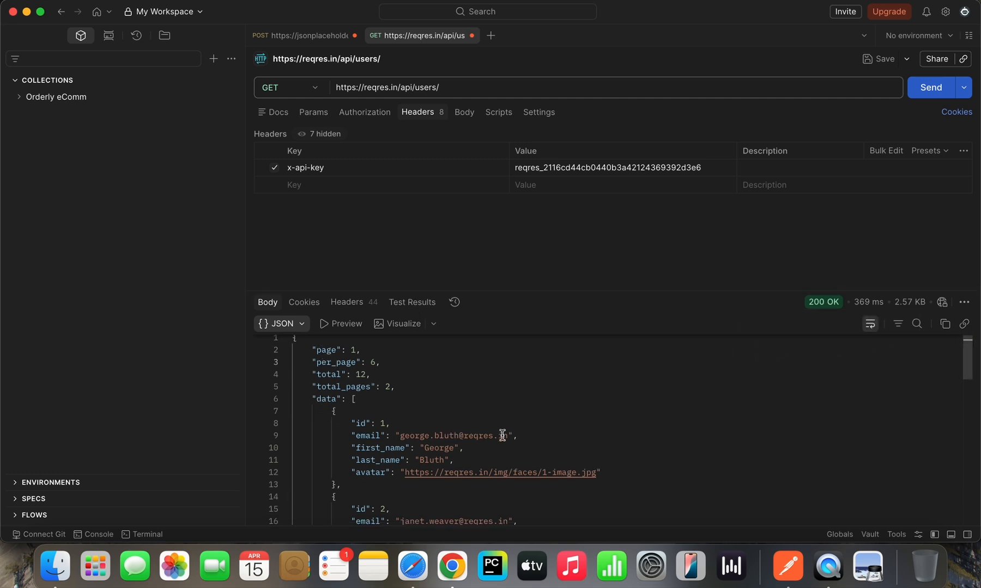
scroll(502, 435, "up", 1)
left_click(319, 354)
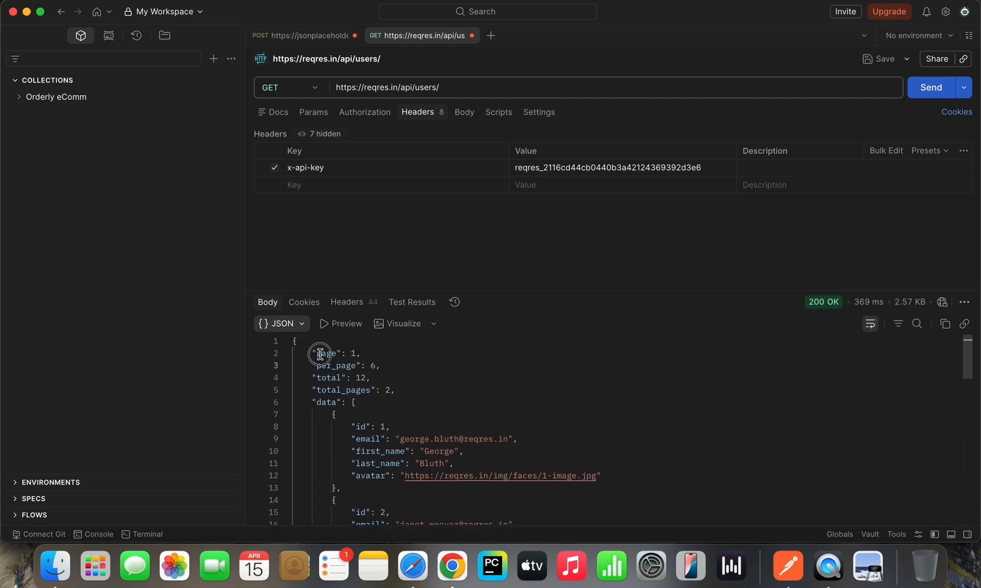
left_click_drag(320, 354, 363, 426)
scroll(363, 427, "down", 5)
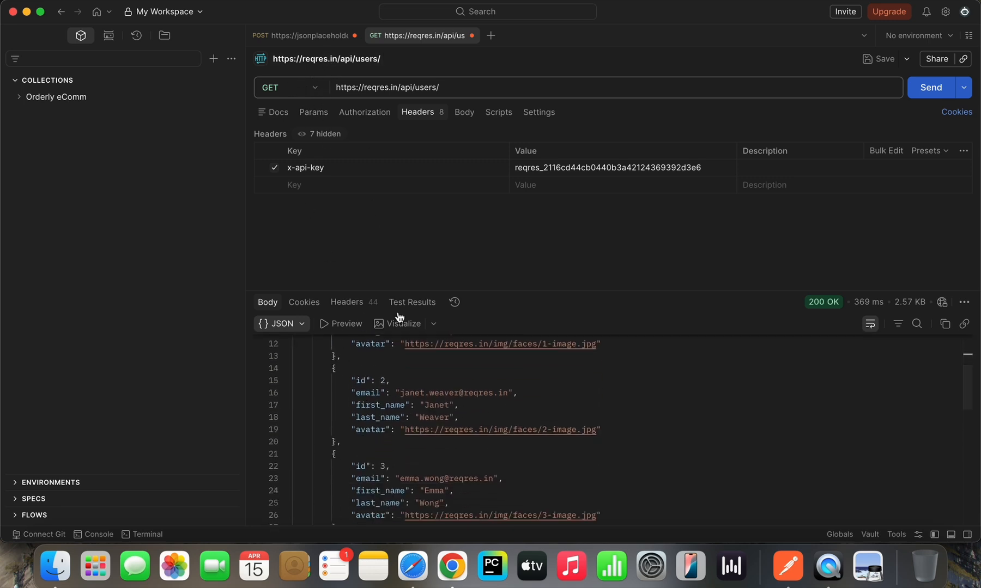
scroll(392, 395, "up", 5)
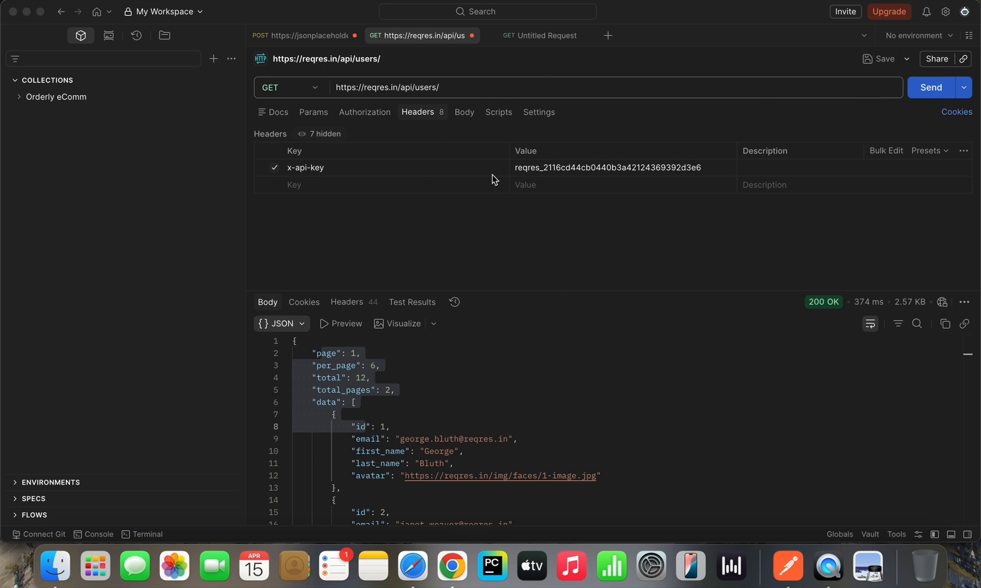
- Check the status code details of the response to the authorized request
left_click(459, 387)
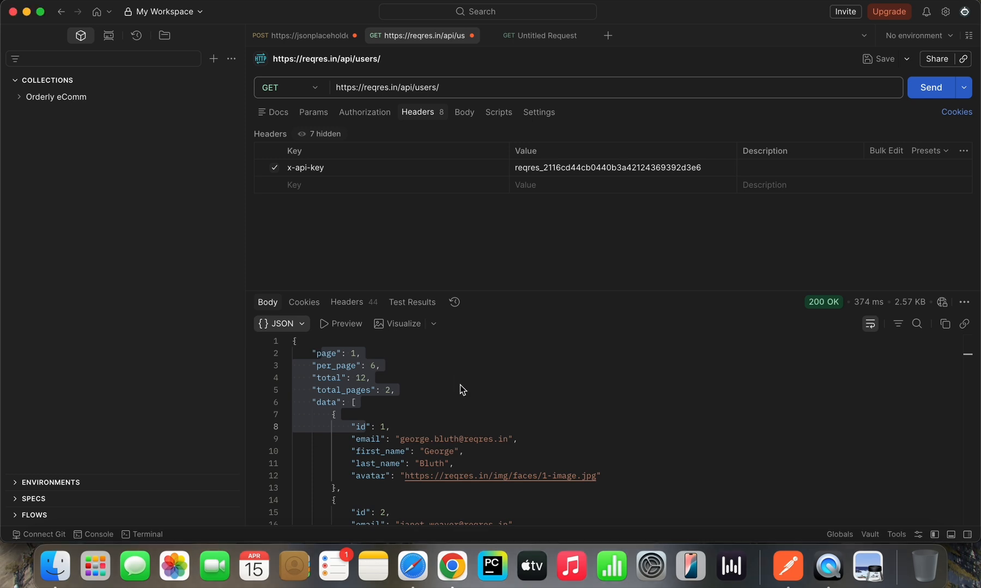
left_click(395, 376)
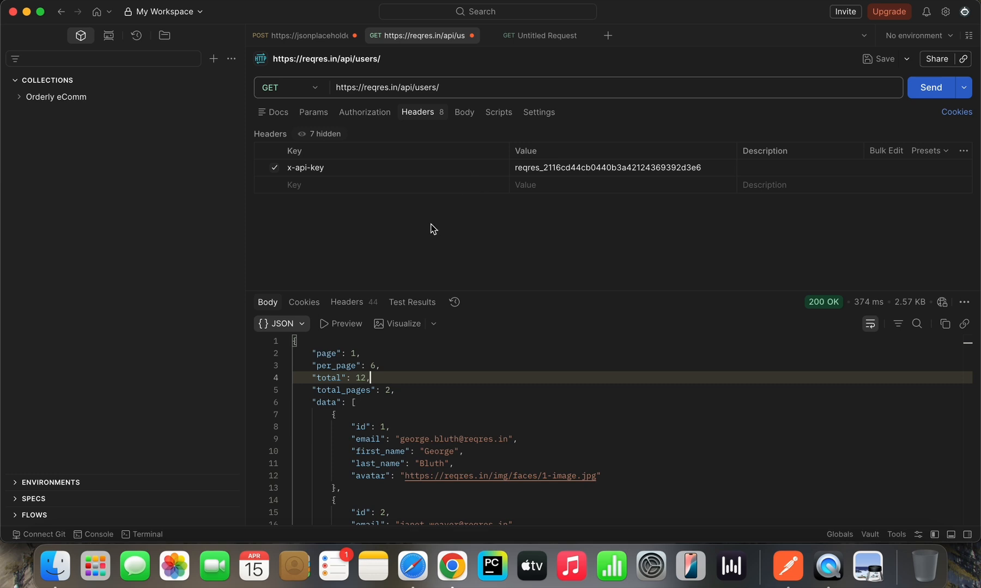
mouse_move(824, 306)
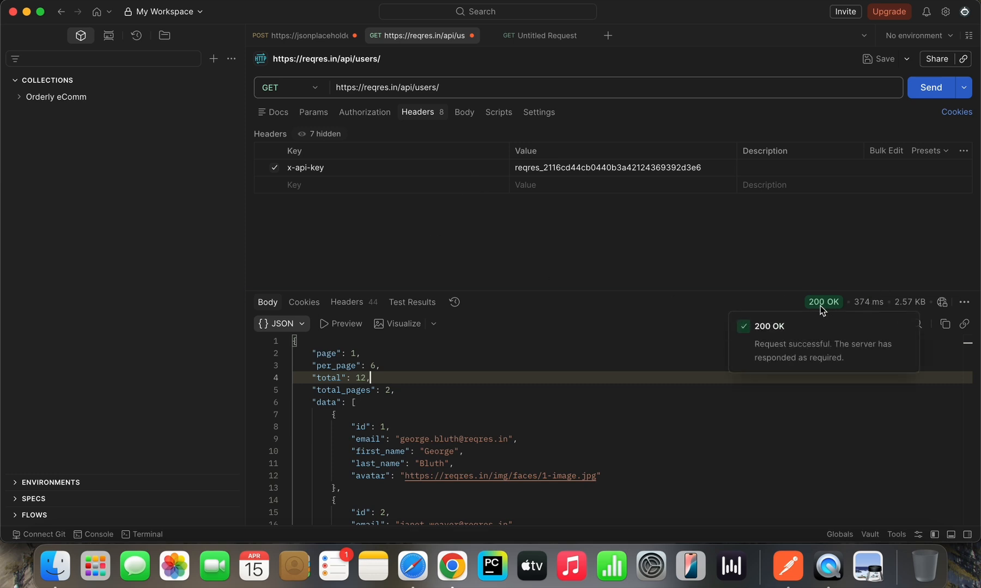